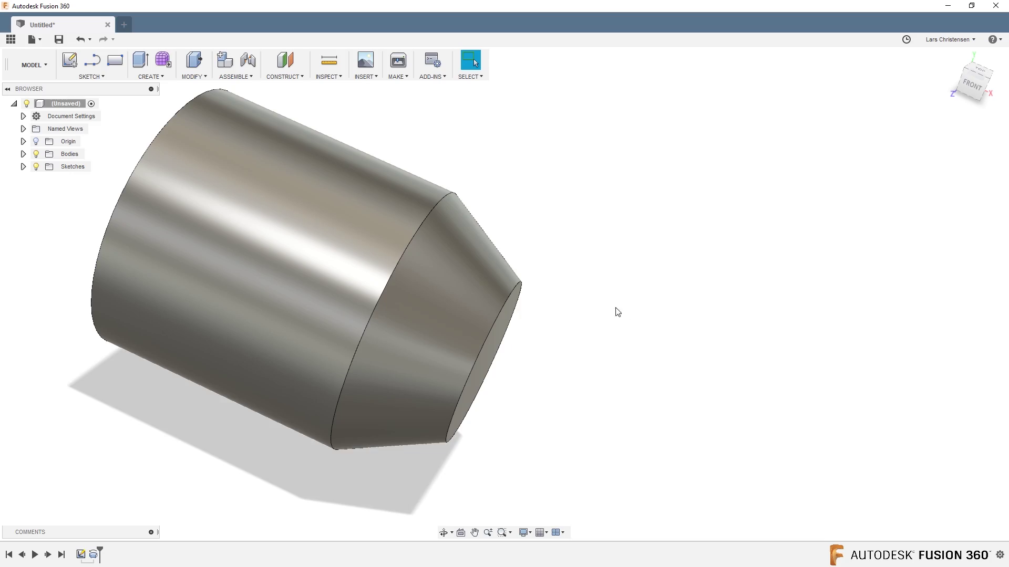
Orbit the part, then view it straight on from the front and begin a new sketch
middle_click_drag(410, 280, 448, 243, "shift")
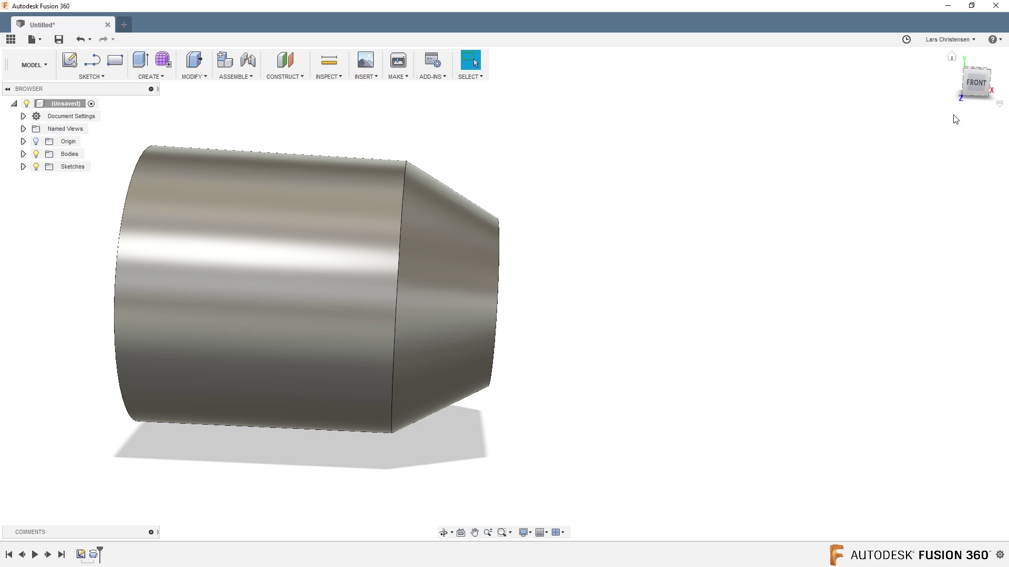
left_click(976, 80)
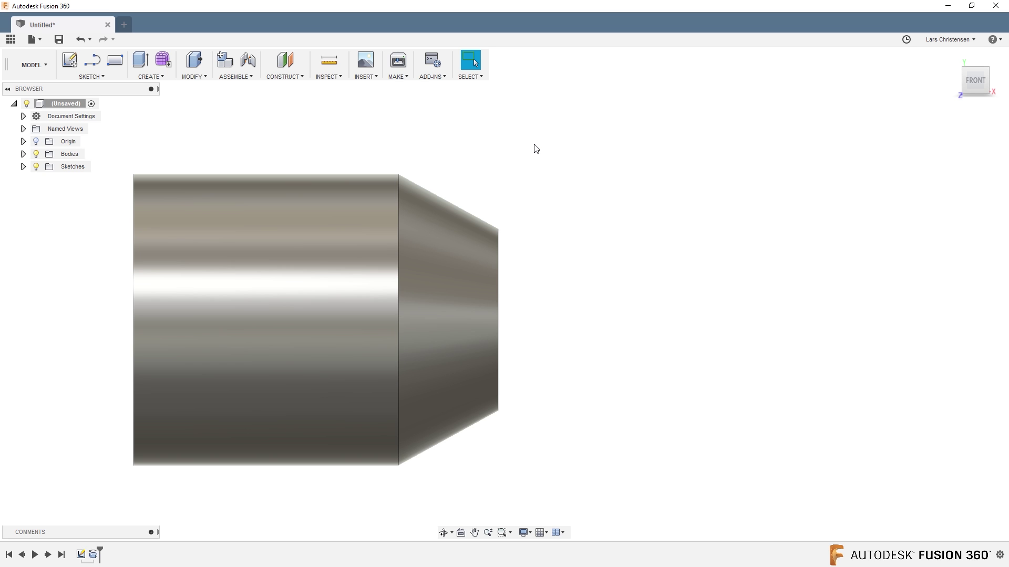
left_click(70, 60)
Place the sketch on the front plane; a first projection attempt is cancelled
left_click(528, 289)
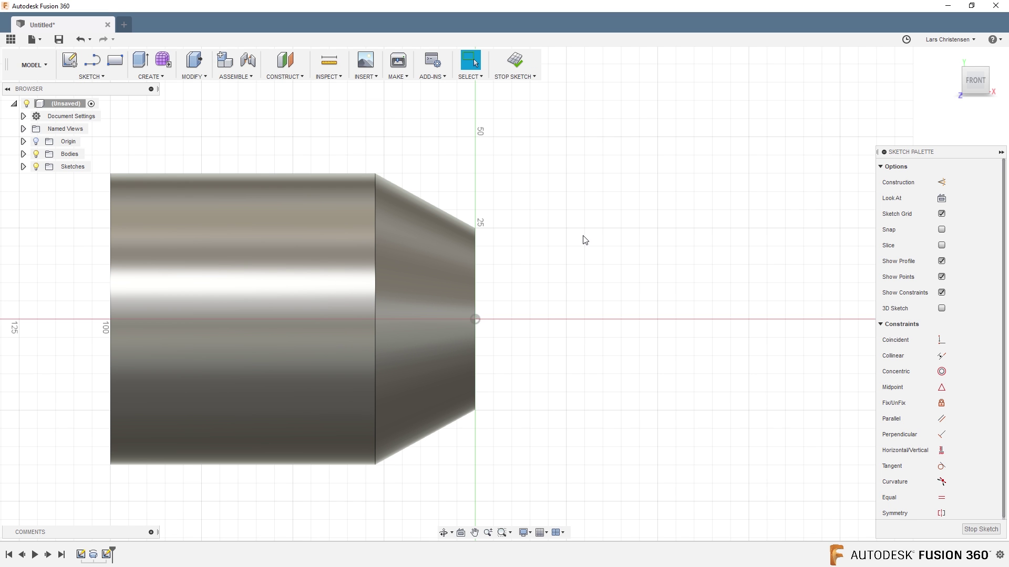
key("p")
left_click(798, 182)
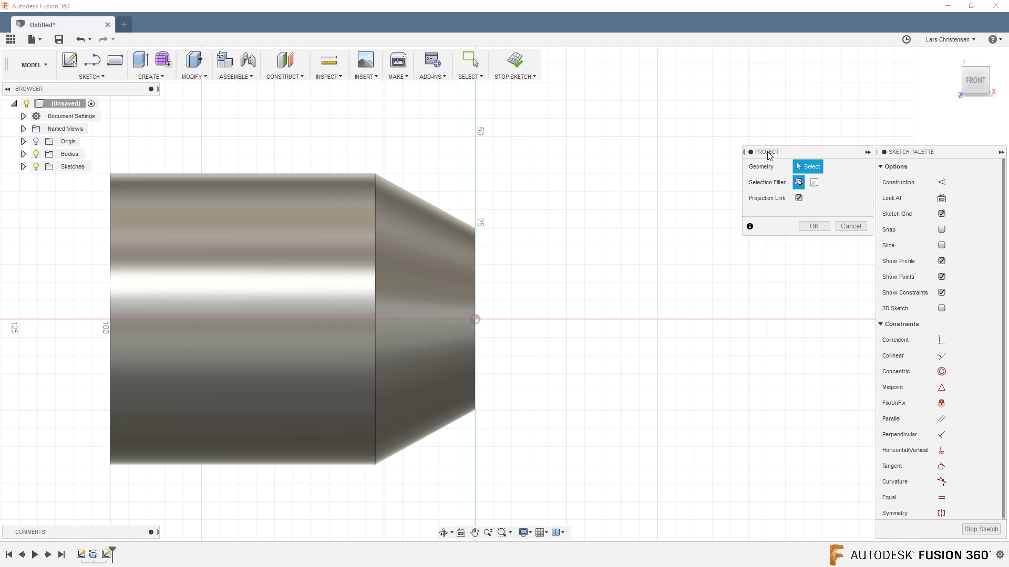
left_click(850, 226)
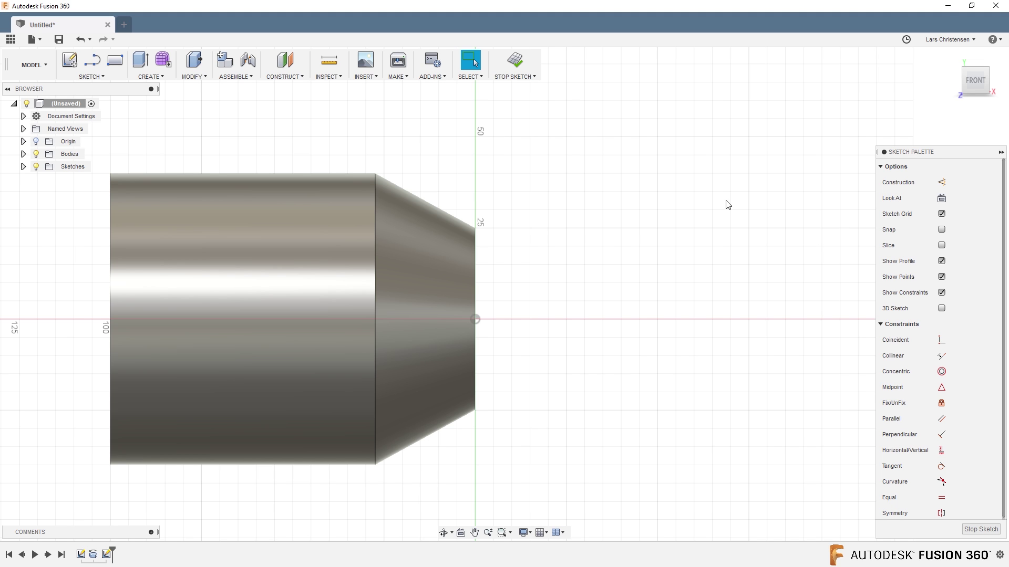
Project the whole turned body's outline into the sketch using the Bodies selection filter
left_click(97, 75)
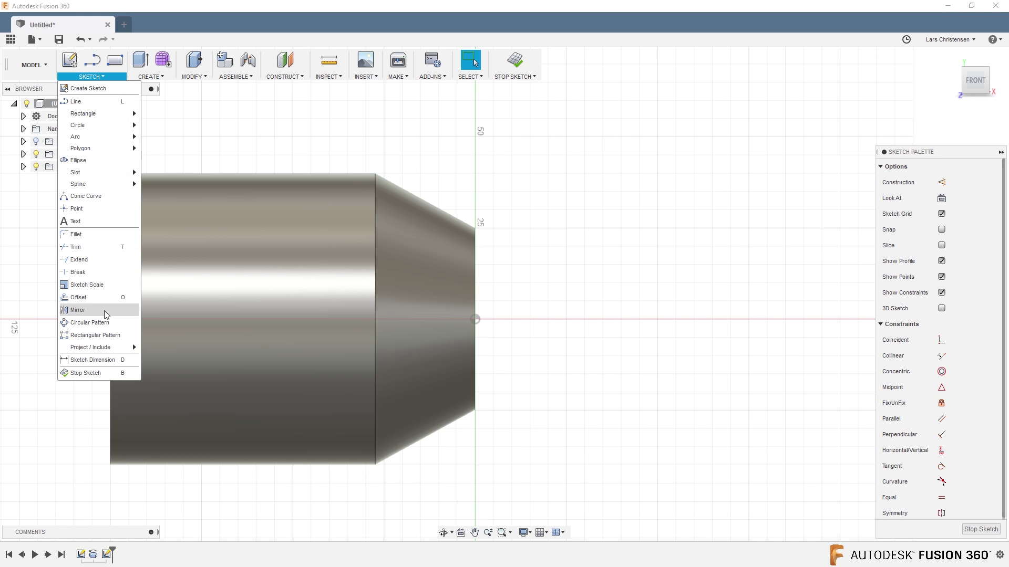
mouse_move(91, 350)
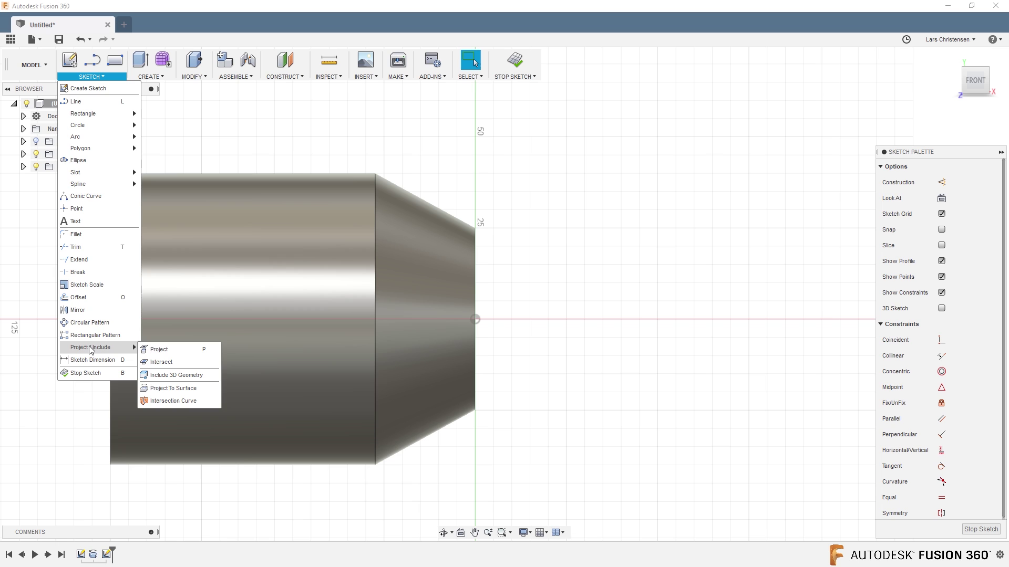
left_click(165, 351)
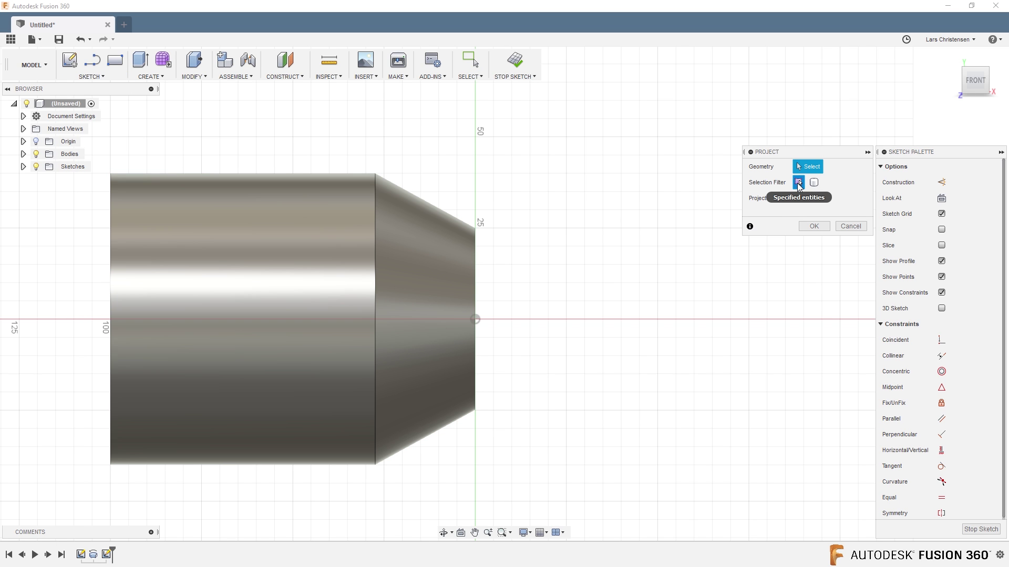
left_click(815, 183)
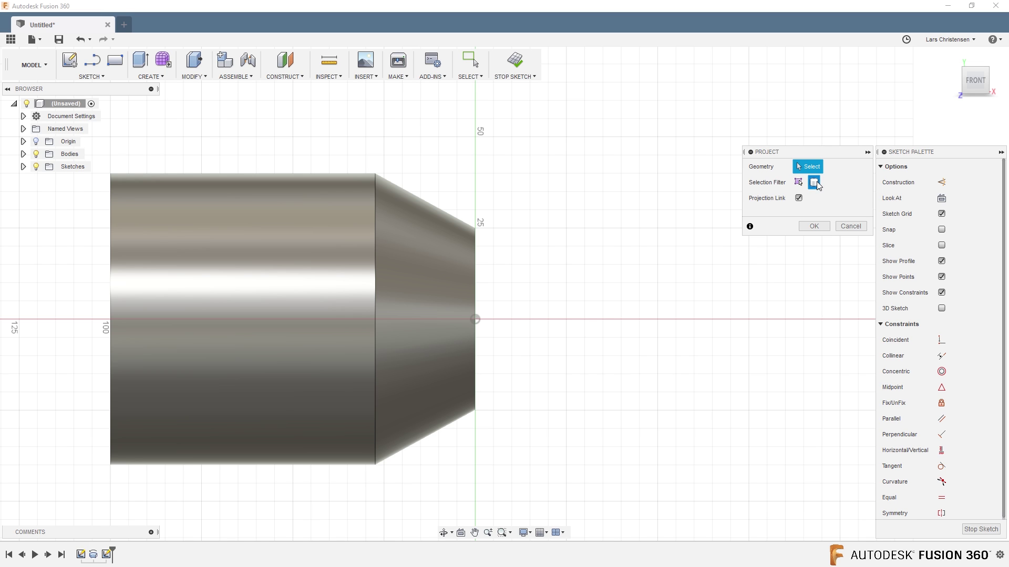
left_click(311, 228)
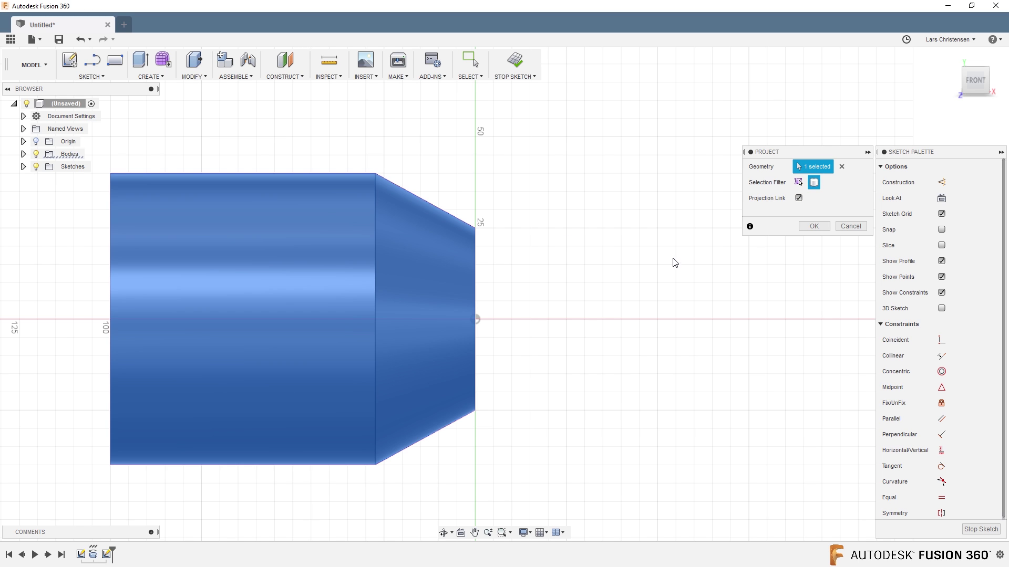
left_click(814, 227)
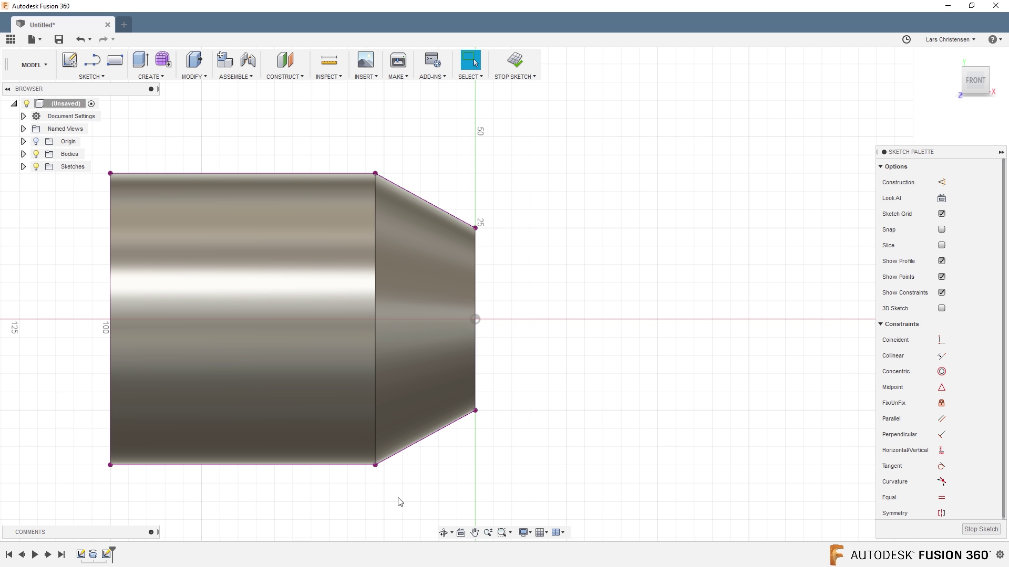
mouse_move(561, 383)
middle_mouse_down("shift")
mouse_move(541, 335)
mouse_move(525, 337)
middle_mouse_up("shift")
From the front view, draw a short line from the tapered edge's midpoint inward into the part
left_click(973, 82)
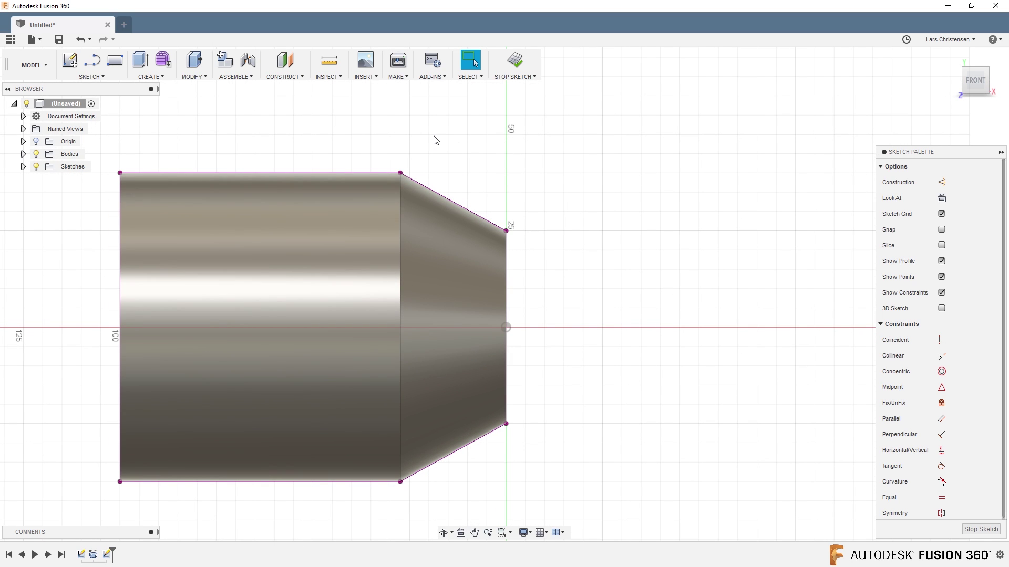
key("l")
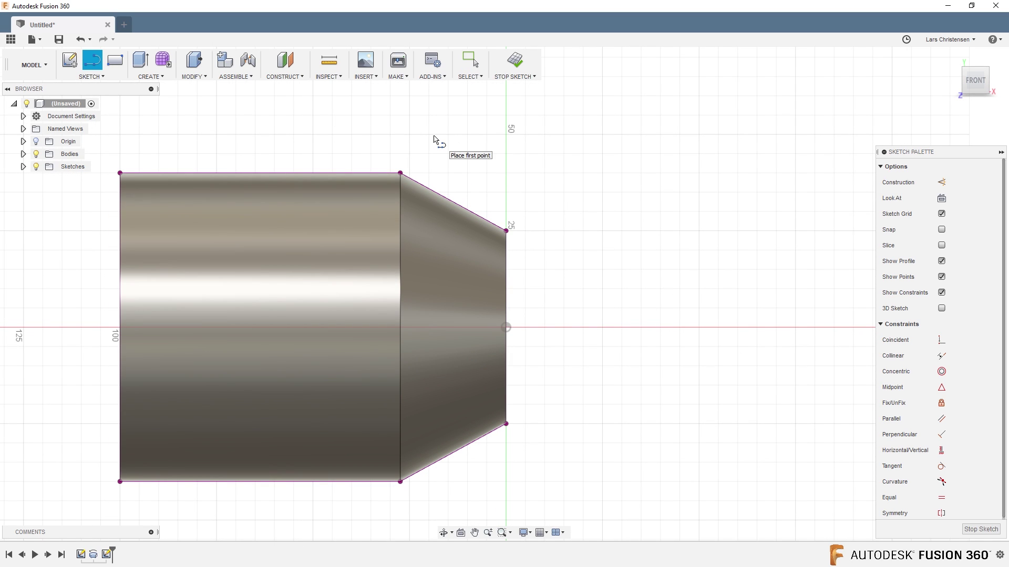
left_click(453, 202)
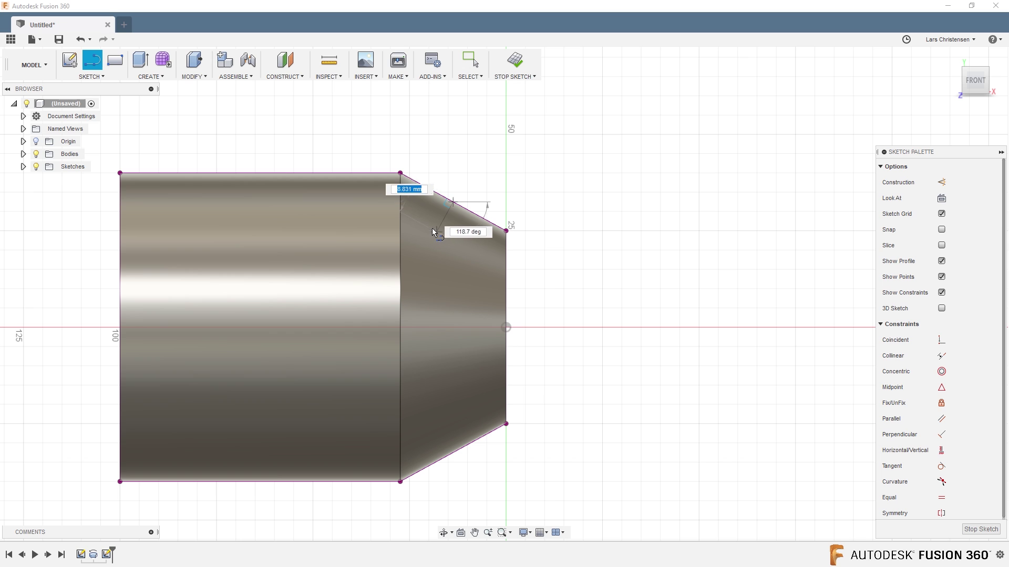
scroll(443, 218, "up", 5)
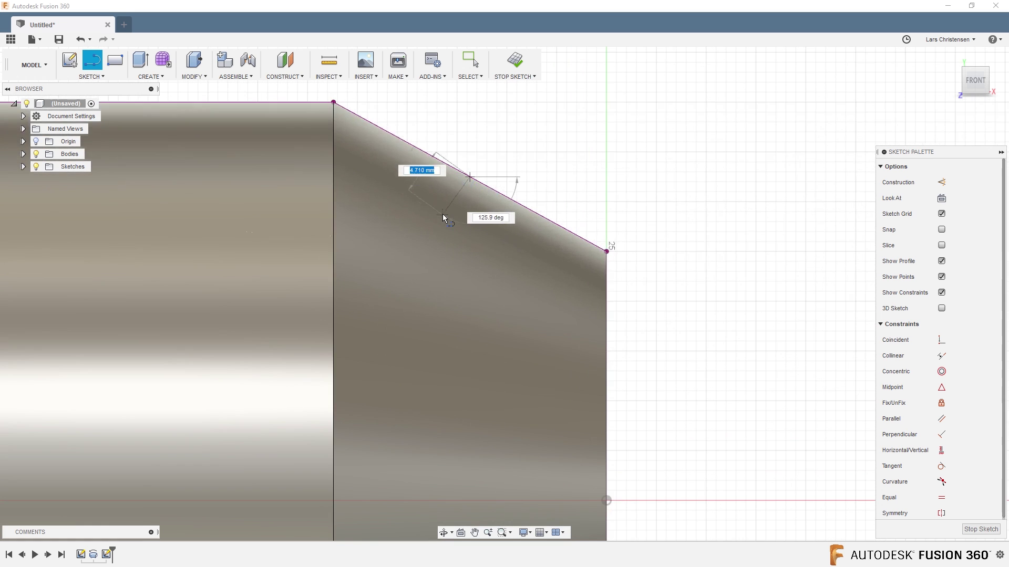
scroll(443, 213, "up", 1)
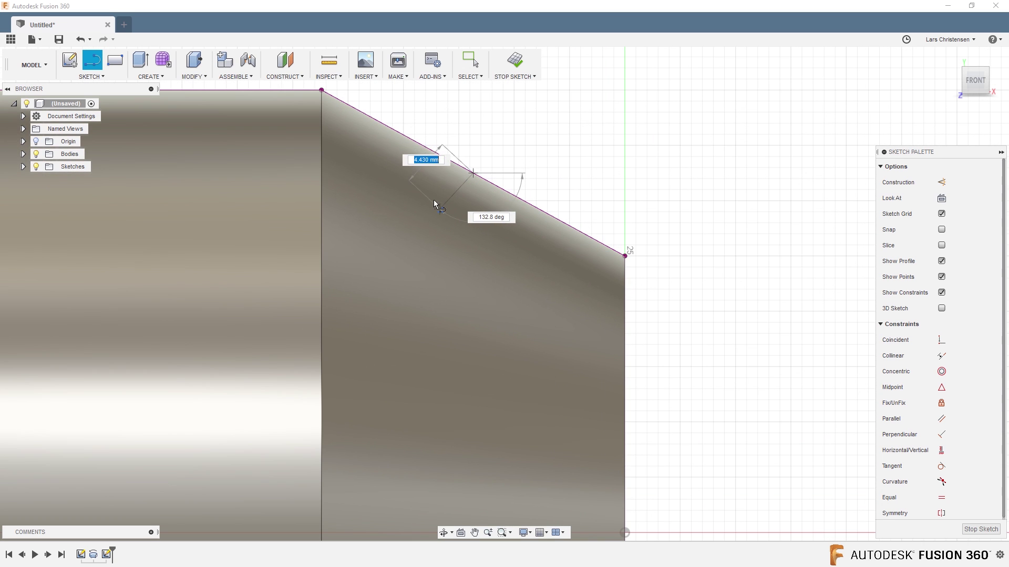
left_click(456, 229)
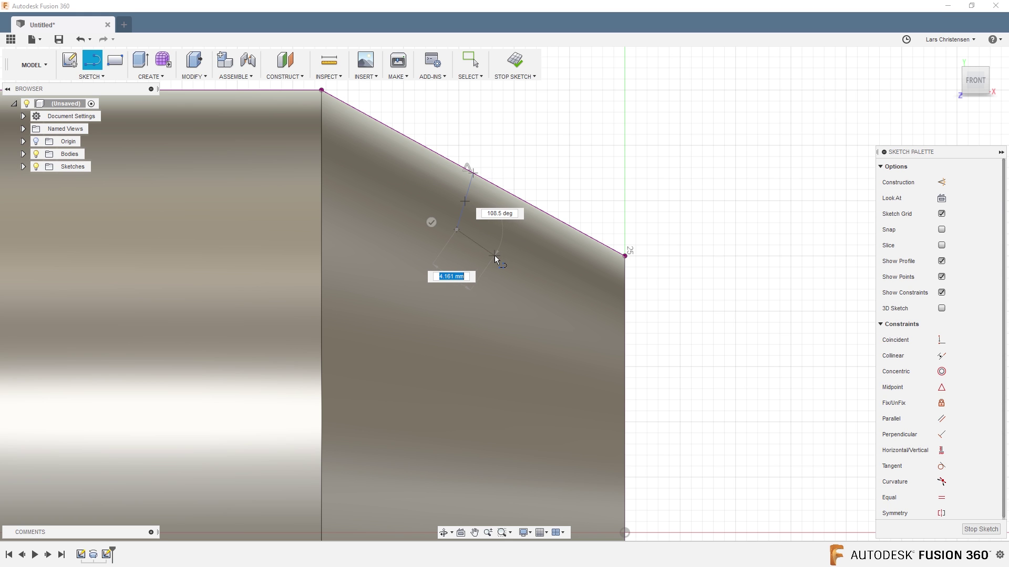
key("Escape")
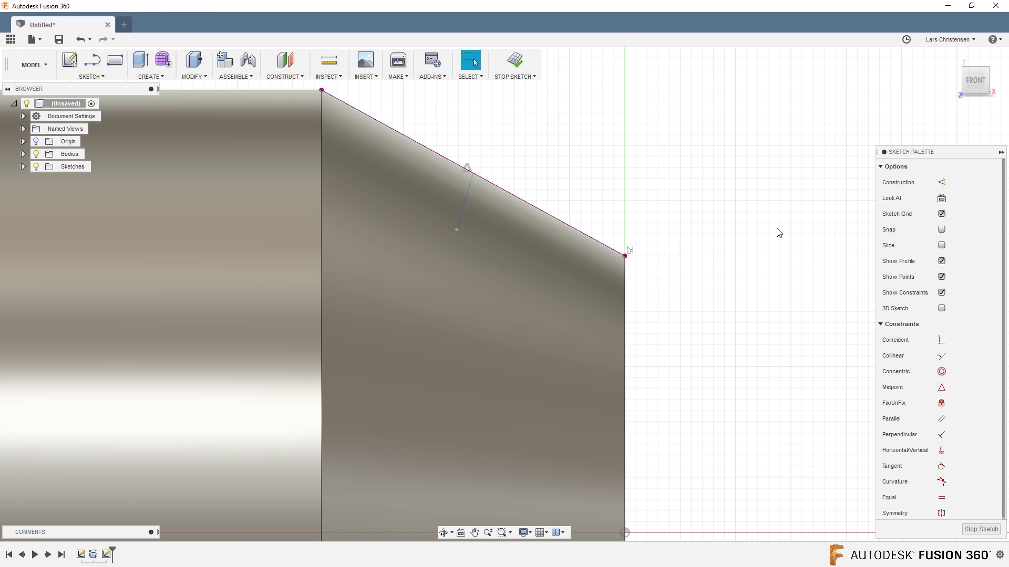
left_click(913, 436)
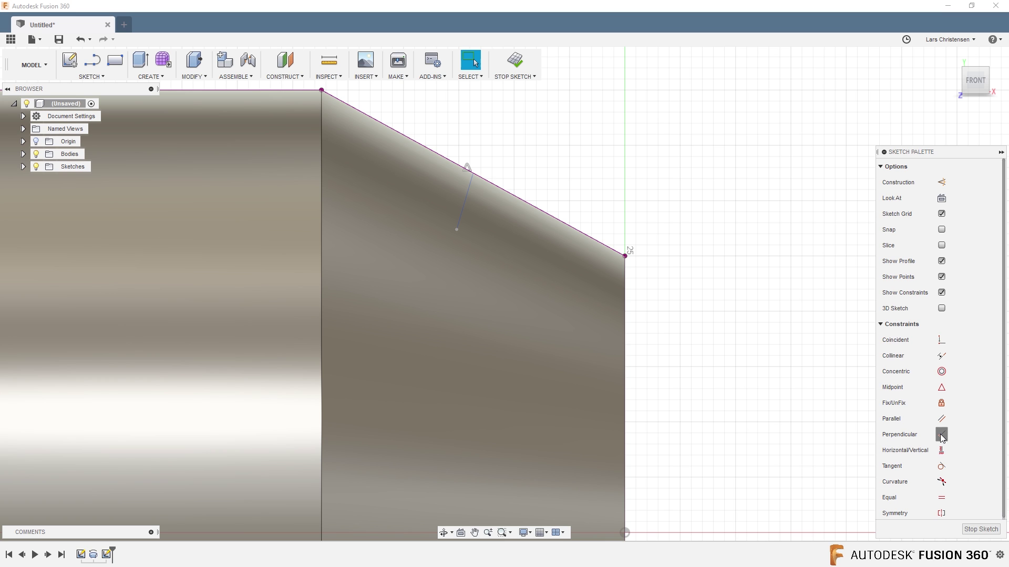
Constrain the short line perpendicular to the taper and dimension it at 3 mm
left_click(468, 197)
left_click(461, 167)
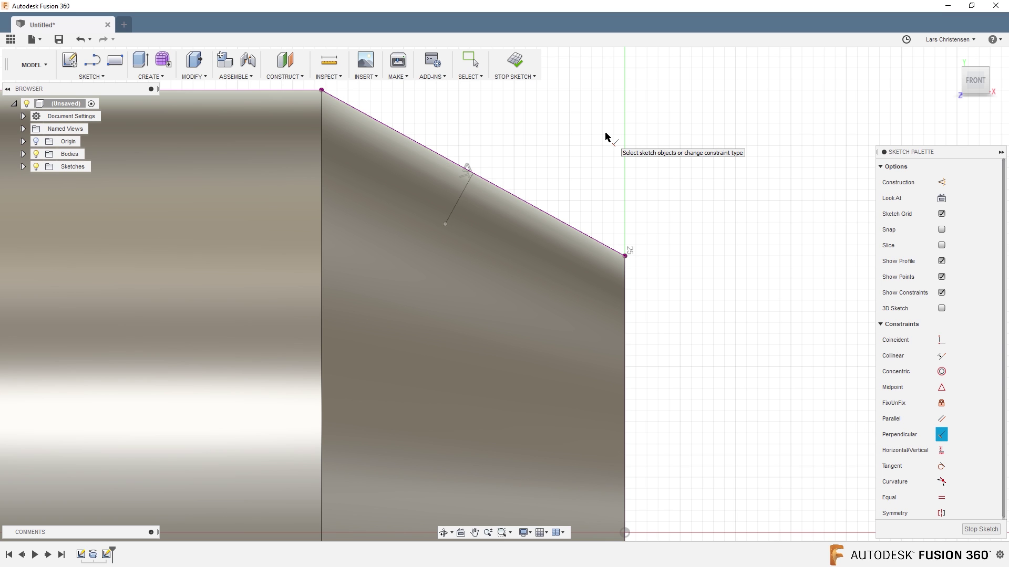
key("Escape")
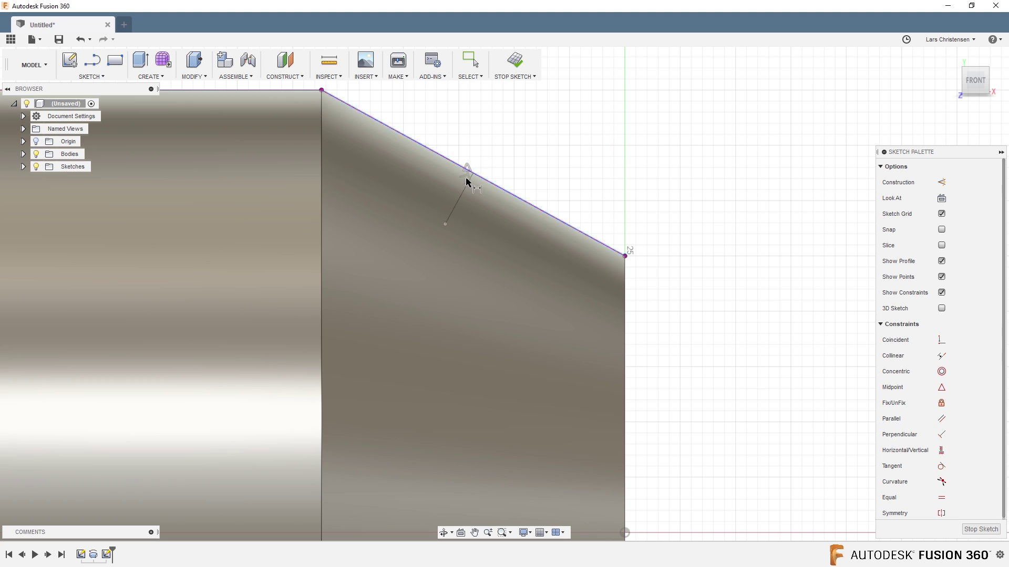
left_click(457, 199)
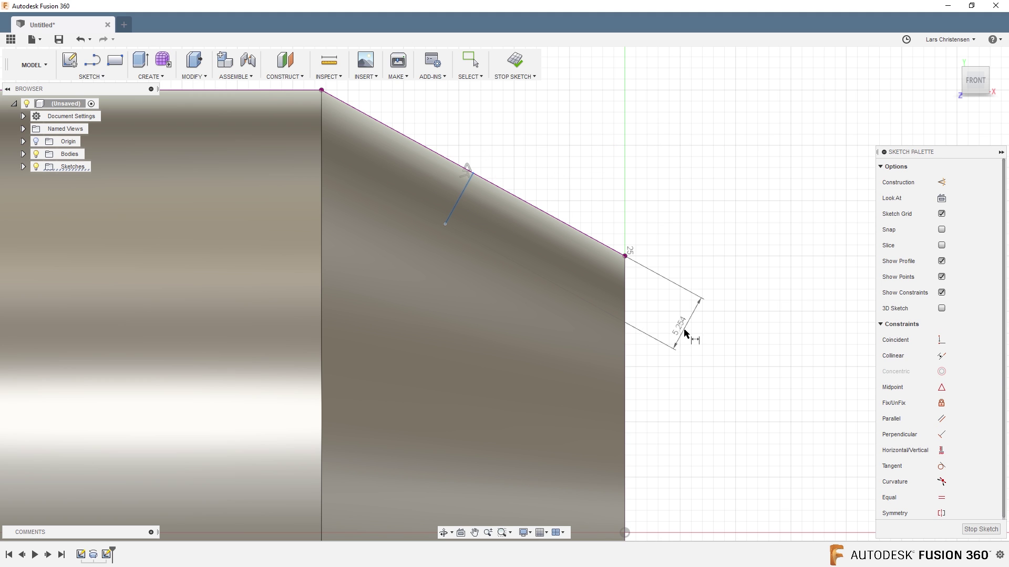
left_click(684, 328)
type("3")
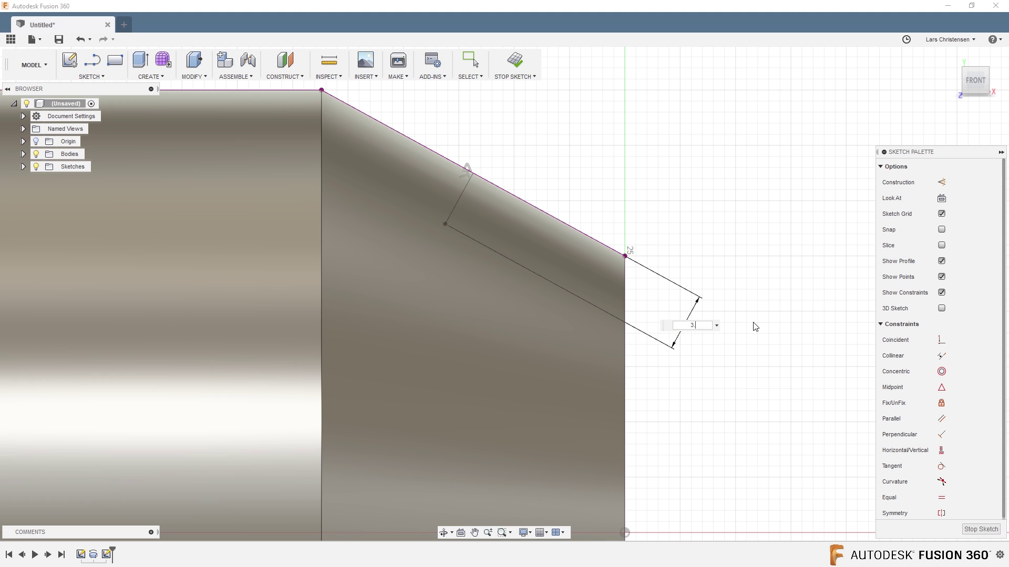
key("Return")
scroll(505, 160, "up", 1)
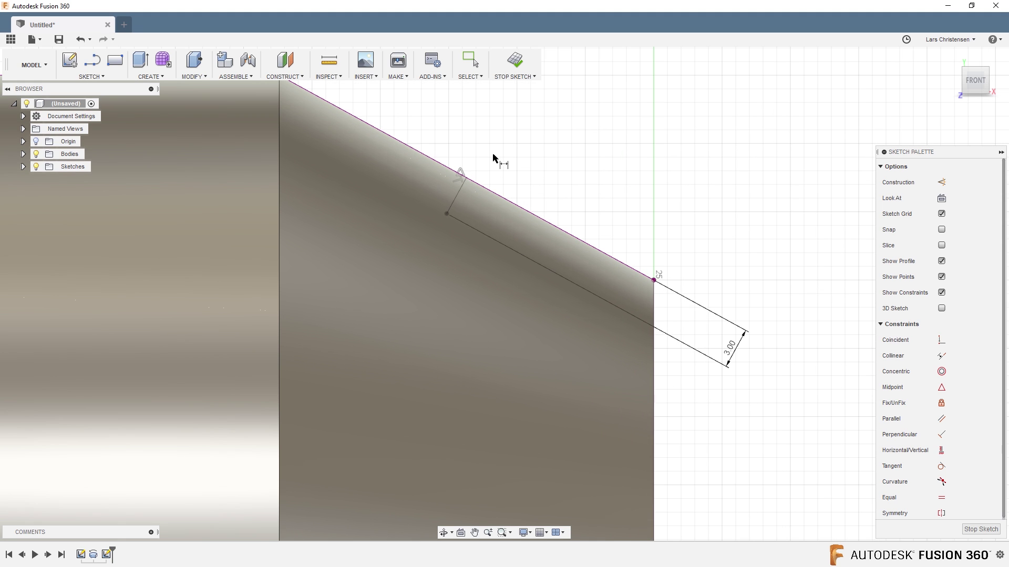
Offset the short line 1 mm to each side, flipping the second offset
key("o")
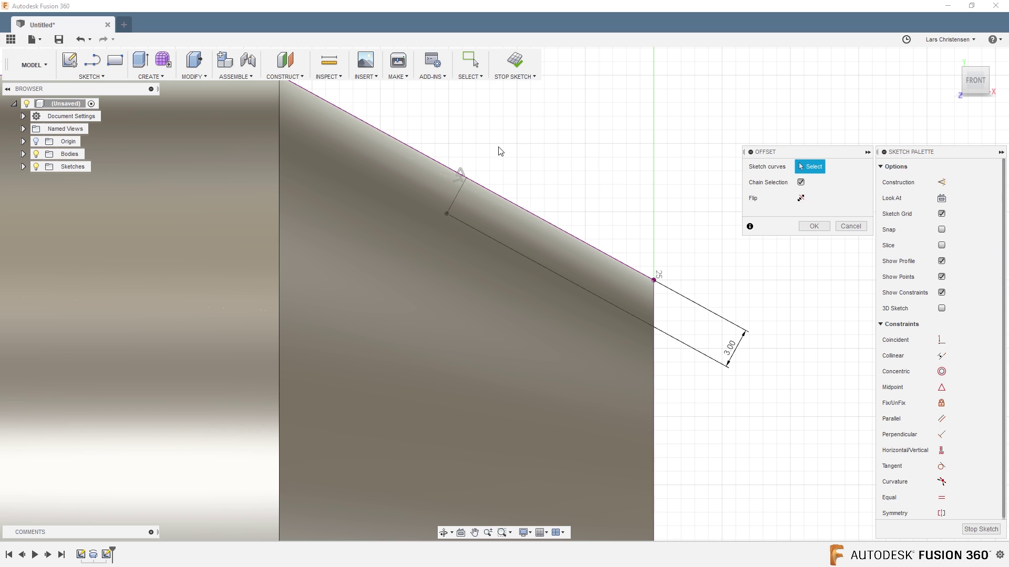
left_click(456, 201)
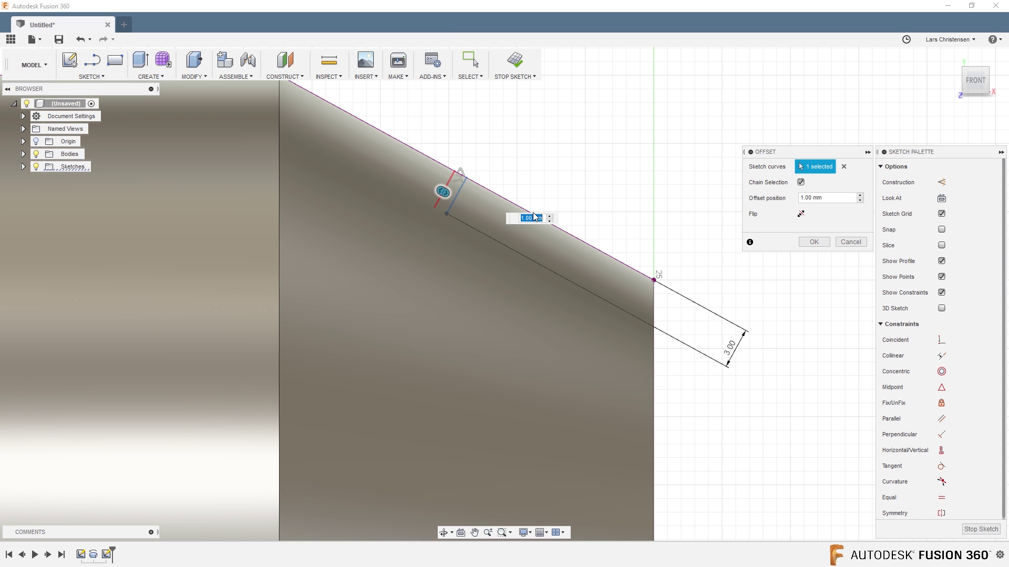
left_click(814, 241)
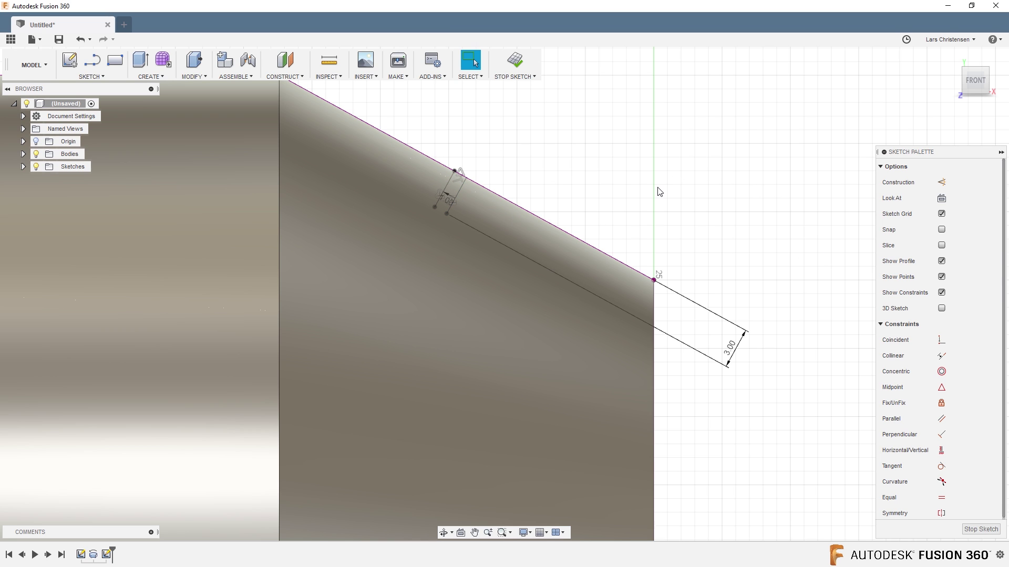
key("o")
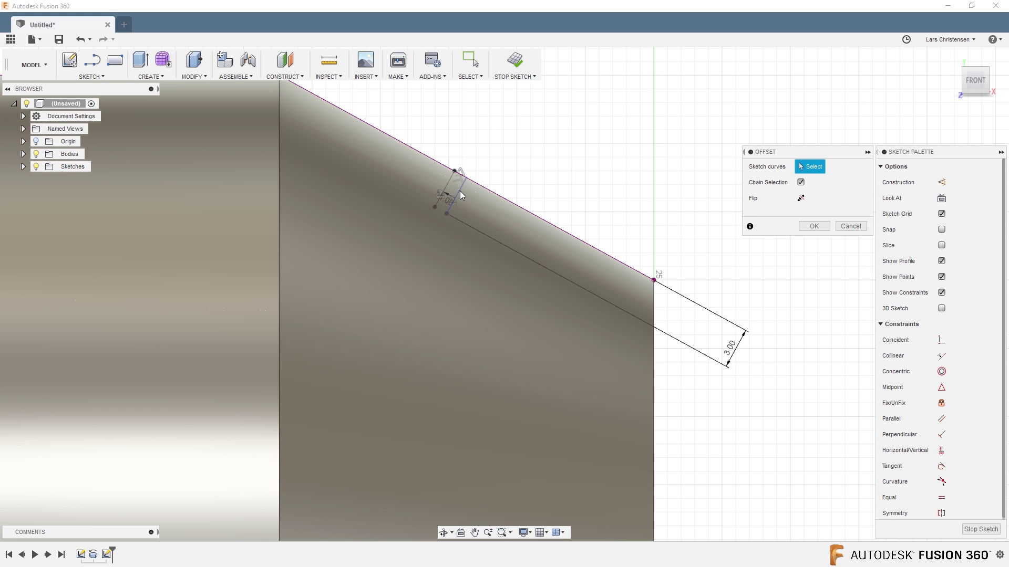
left_click(459, 190)
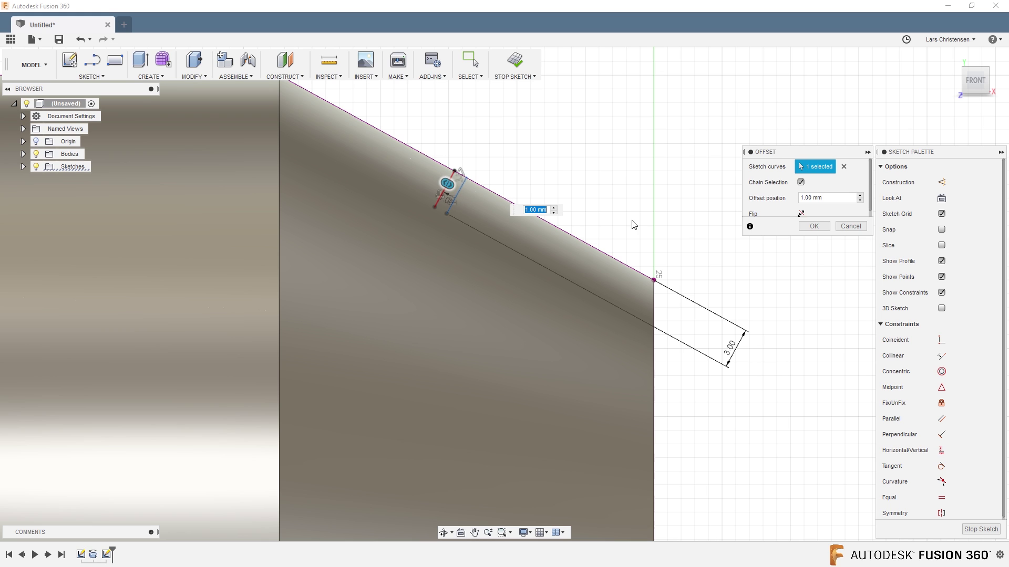
left_click(801, 214)
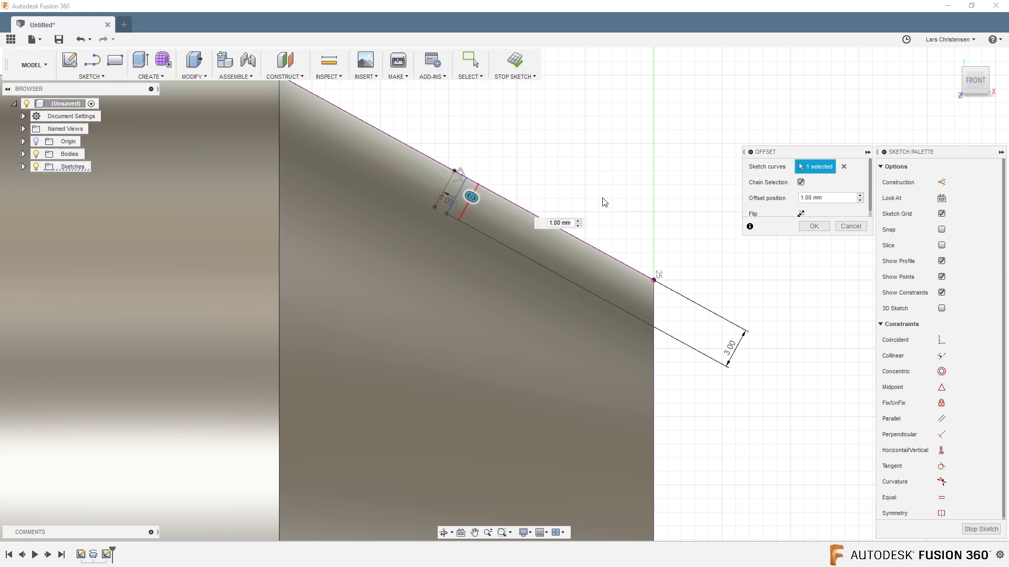
left_click(812, 227)
Draw a 2 mm line joining the two offset lines' ends to close the slot
key("l")
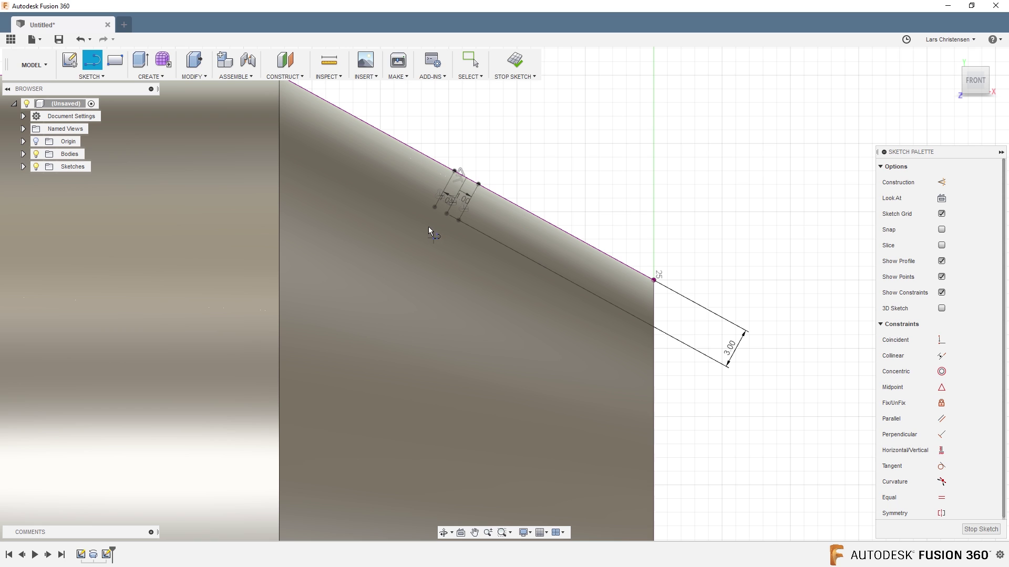
left_click(435, 209)
left_click(447, 214)
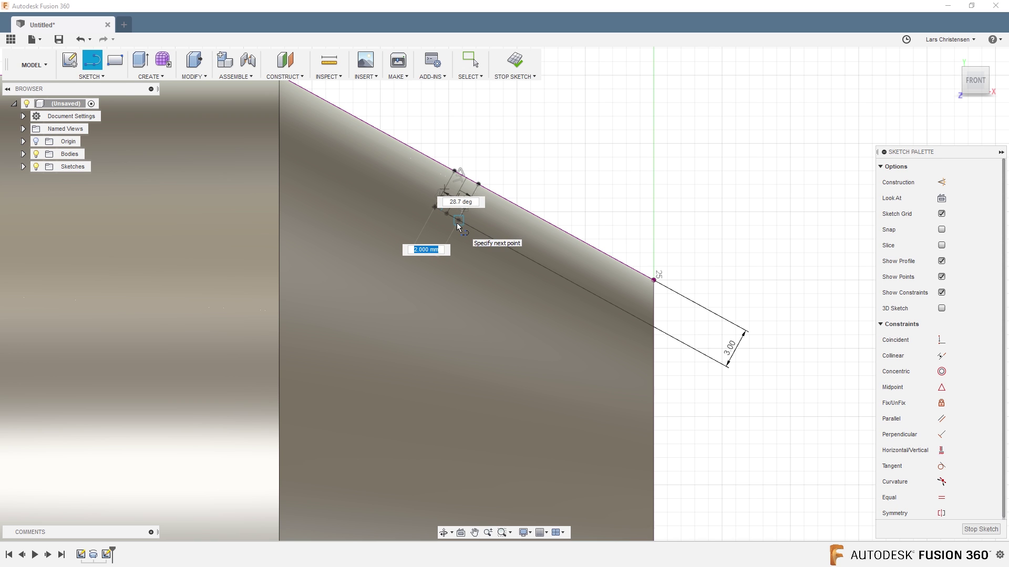
key("Escape")
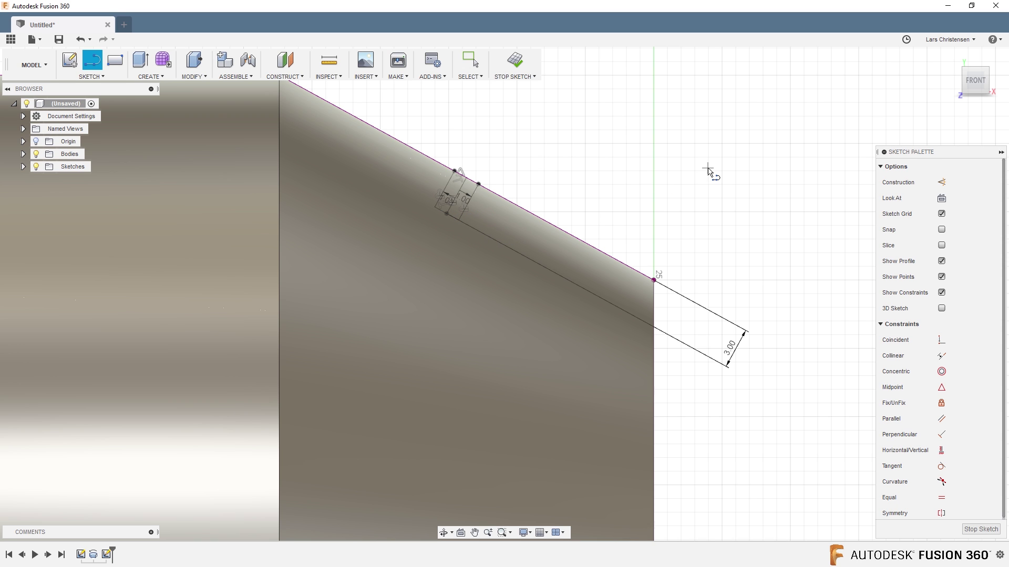
Hide and reshow the body to check the slot lines, then finish the sketch
left_click(35, 155)
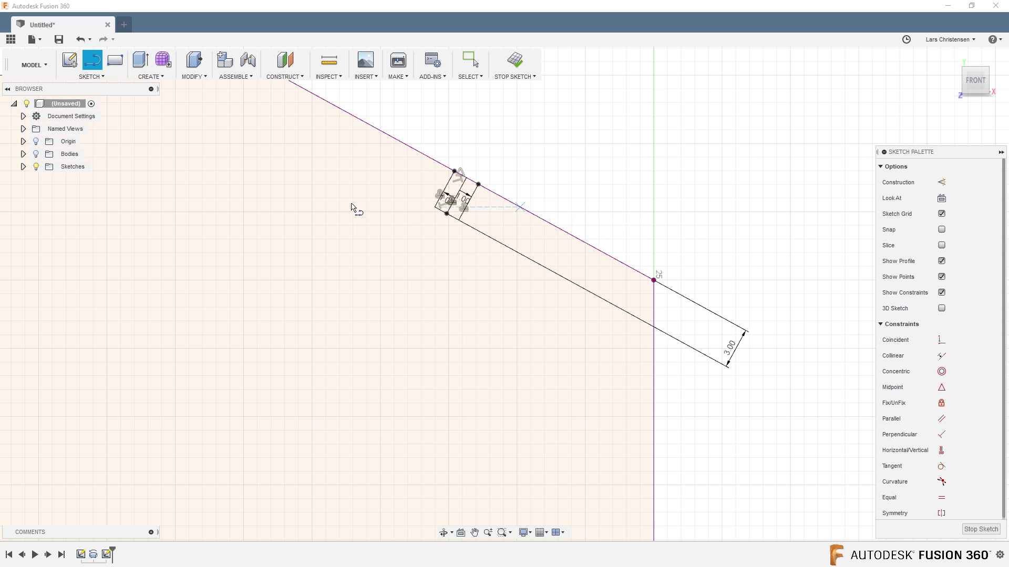
left_click(36, 153)
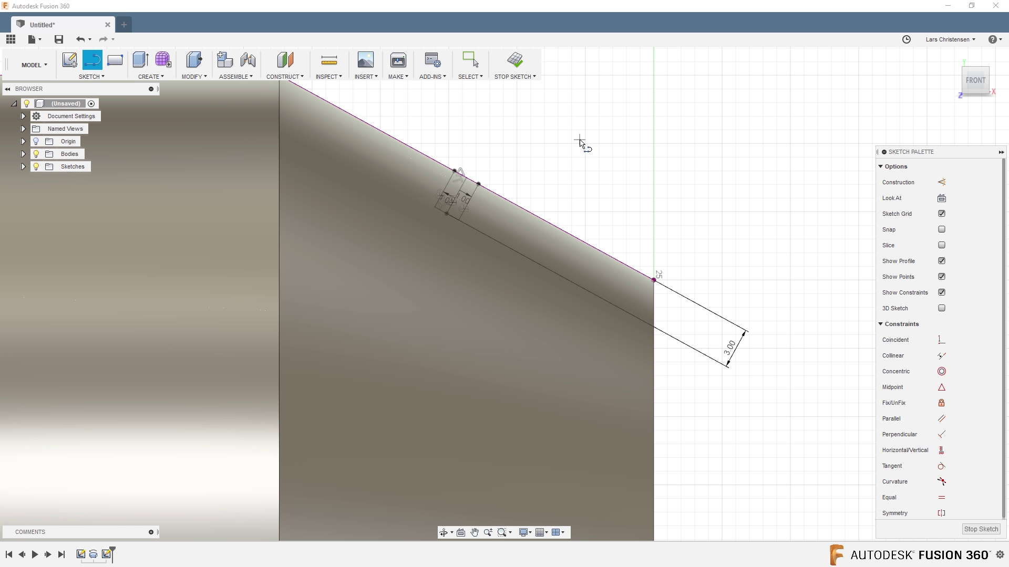
left_click(981, 529)
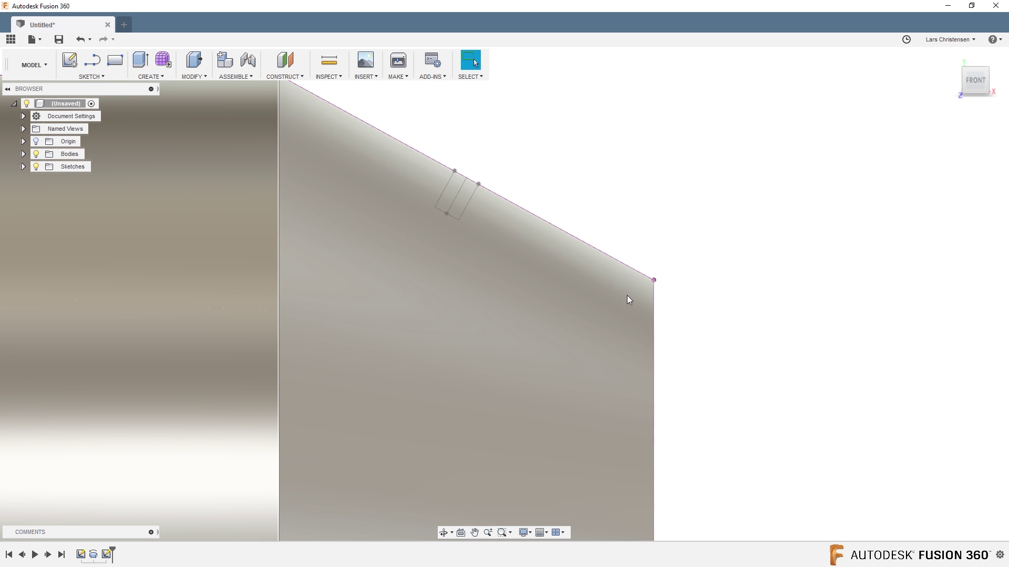
Zoom out to see the whole part and open the CREATE menu
scroll(610, 247, "down", 3)
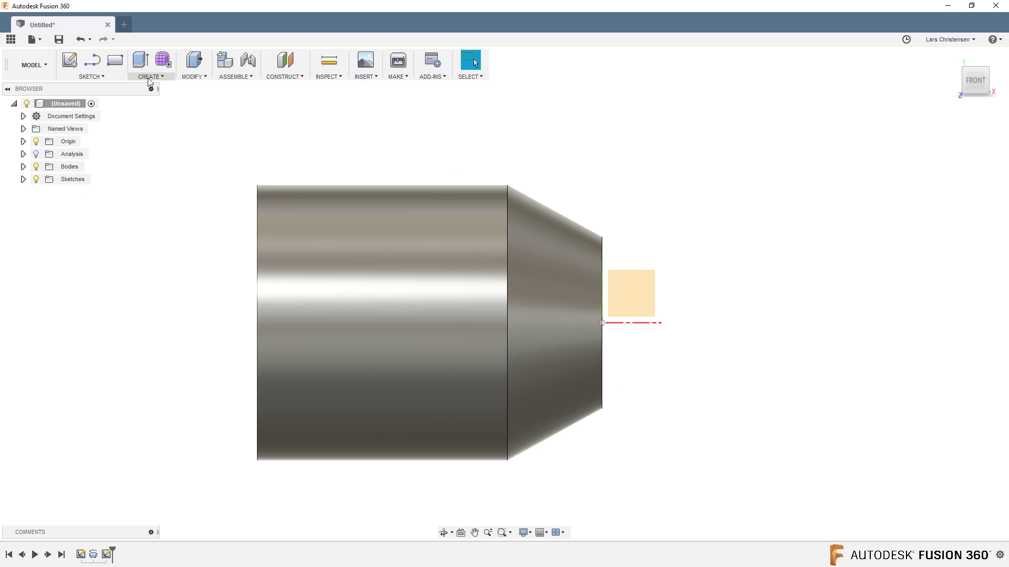
left_click(147, 77)
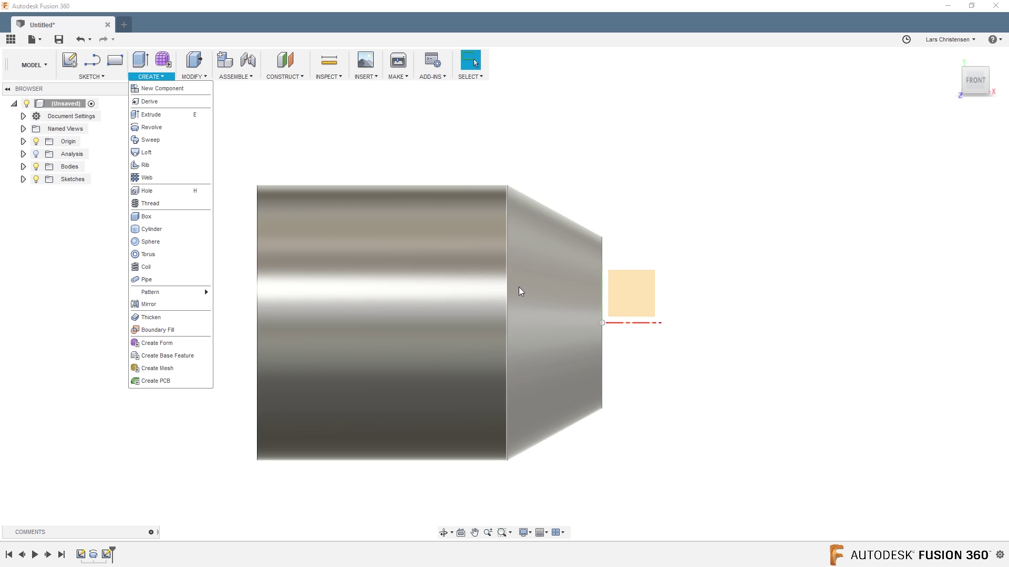
Revolve-cut both Sketch3 slot regions 360° around the cylindrical face's axis
left_click(165, 126)
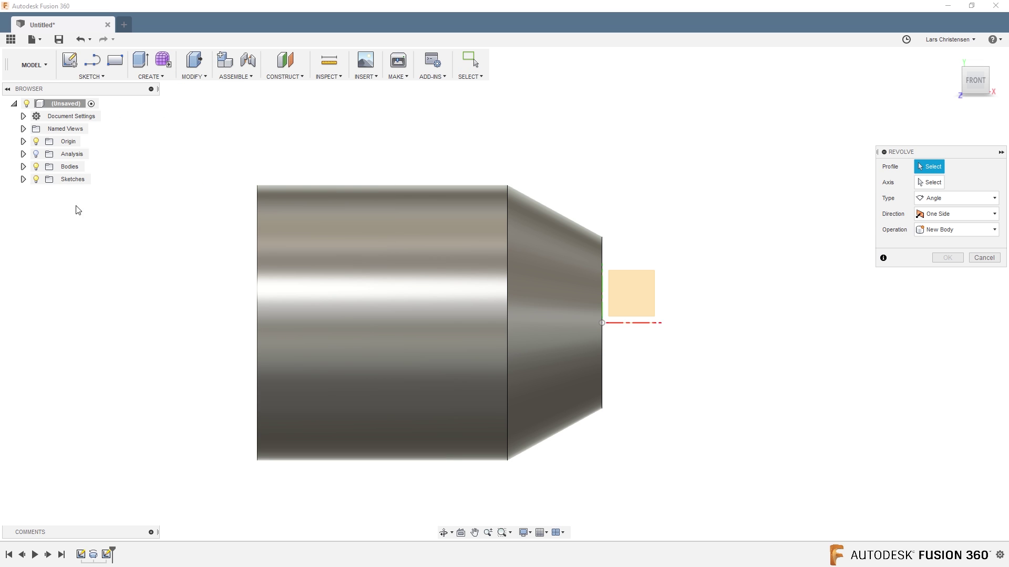
left_click(23, 179)
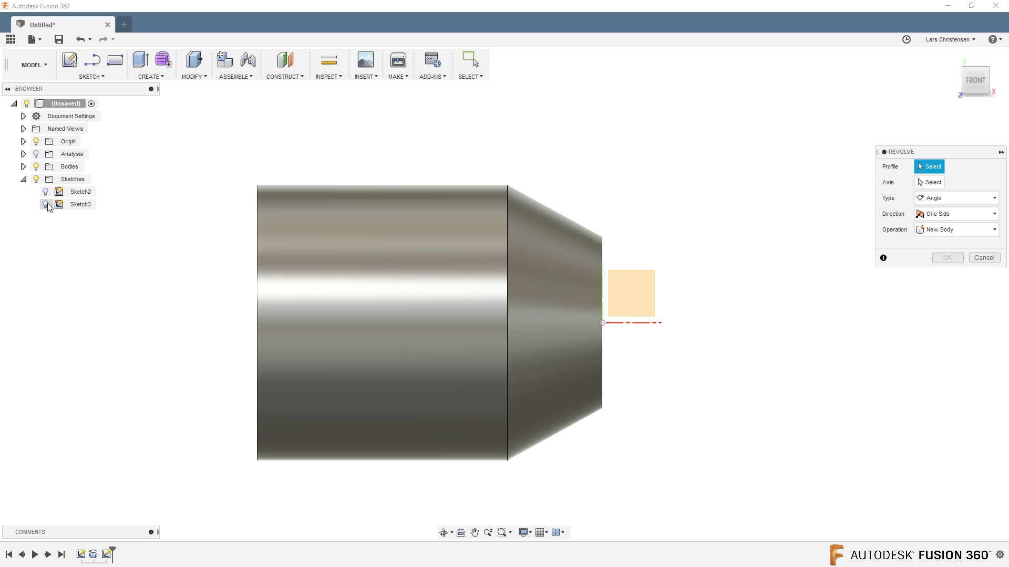
scroll(657, 235, "up", 3)
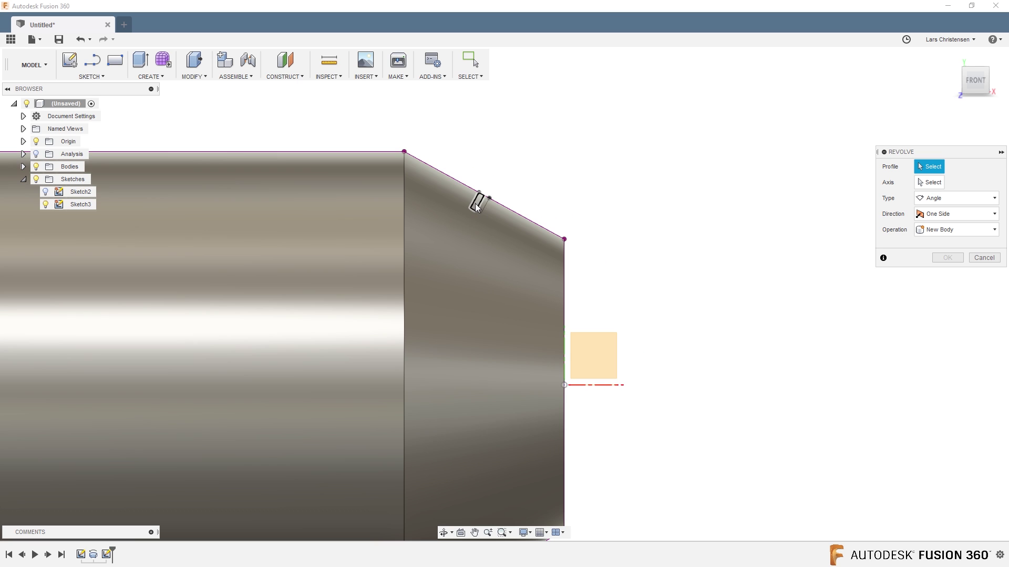
left_click(479, 206)
left_click(479, 205)
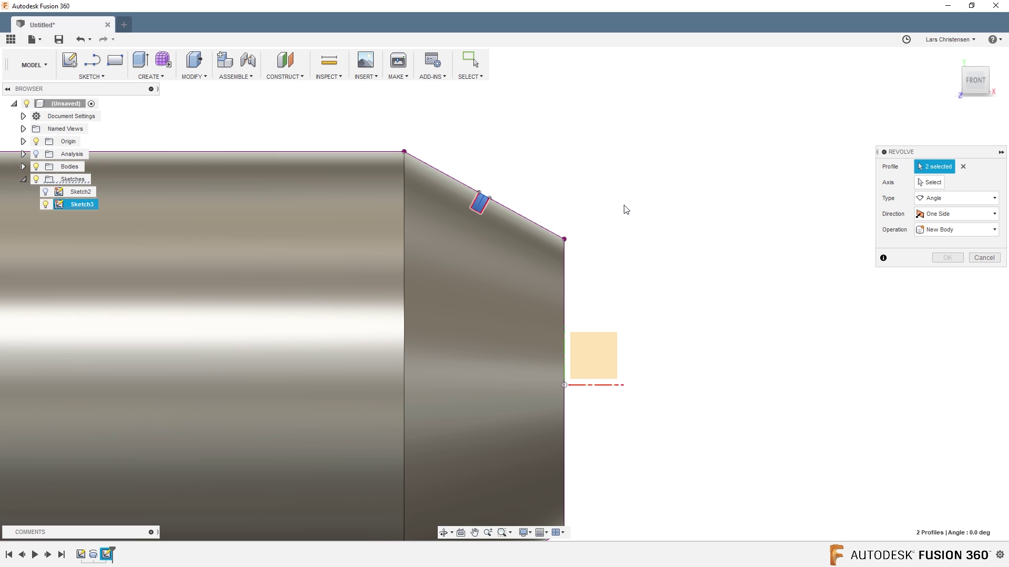
left_click(935, 190)
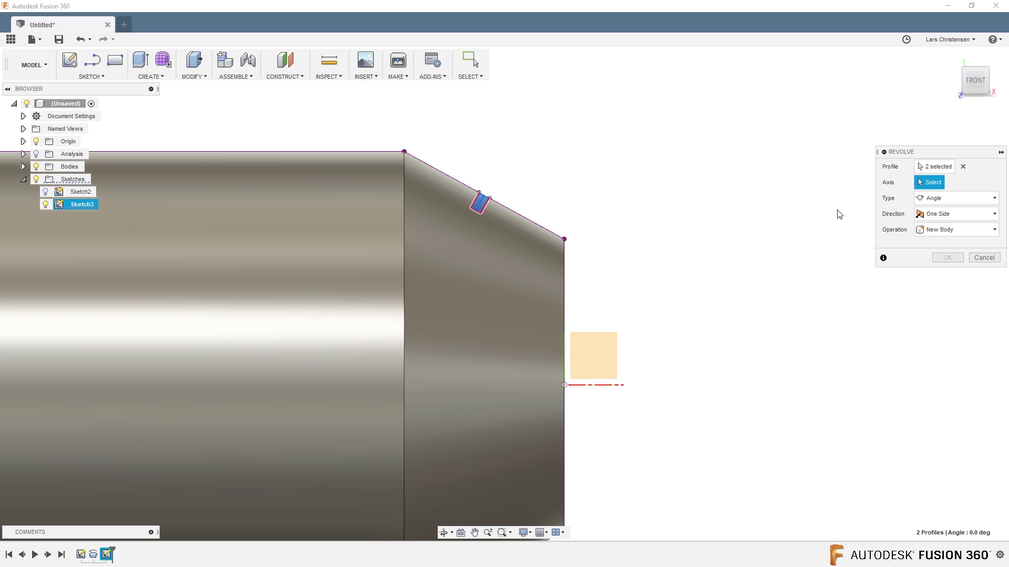
key("F6")
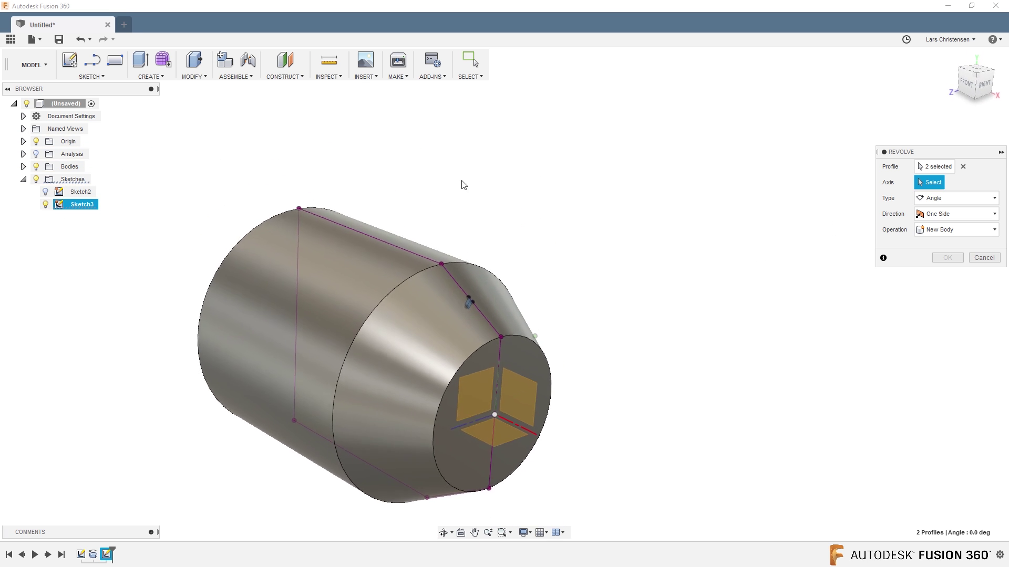
left_click(356, 279)
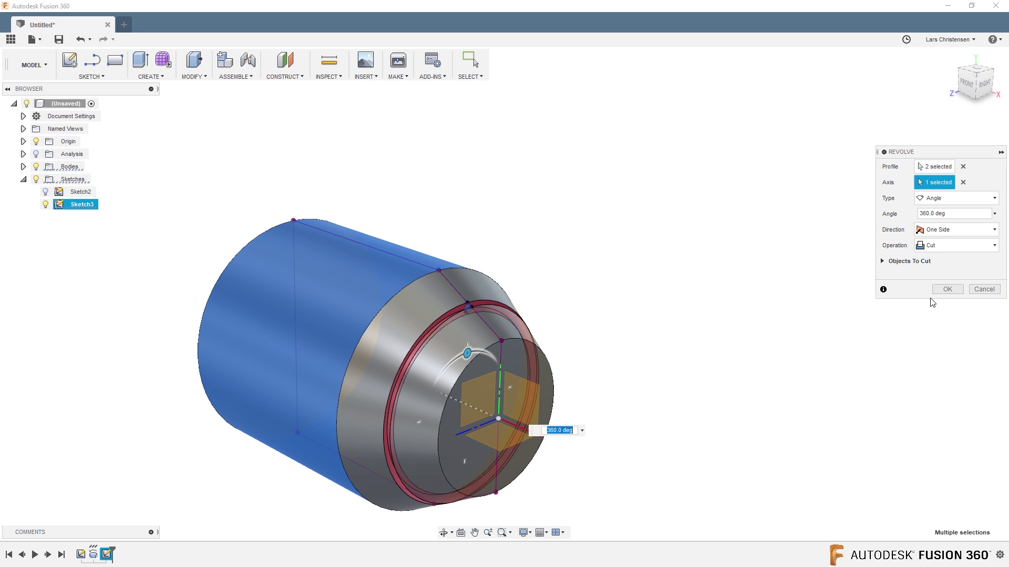
left_click(945, 289)
Inspect the new groove, hide Sketch3, and turn the view back toward the front
middle_click_drag(657, 395, 687, 405, "shift")
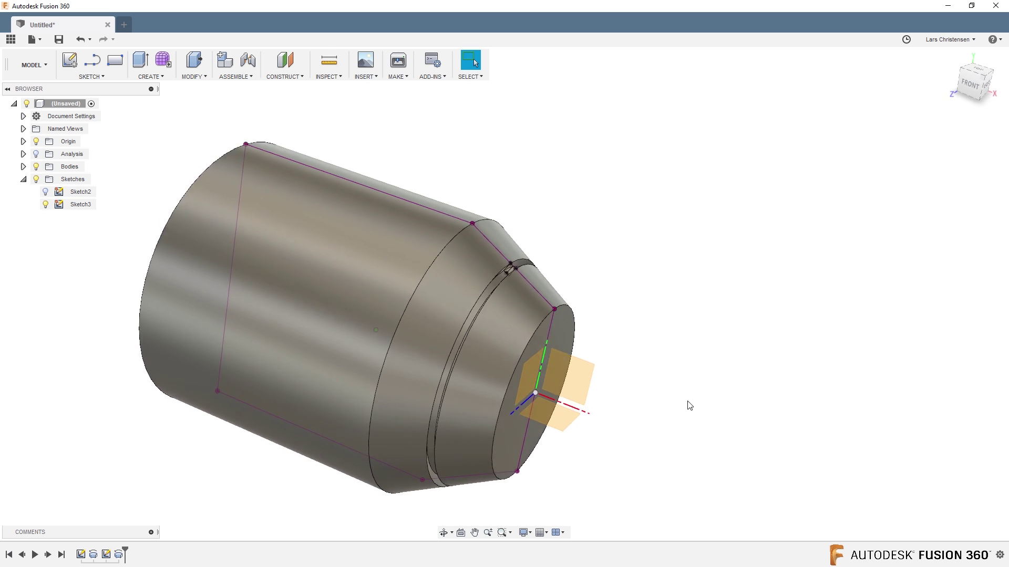
left_click(63, 206)
left_click(46, 205)
mouse_move(53, 226)
middle_mouse_down("shift")
mouse_move(74, 286)
mouse_move(299, 299)
middle_mouse_up("shift")
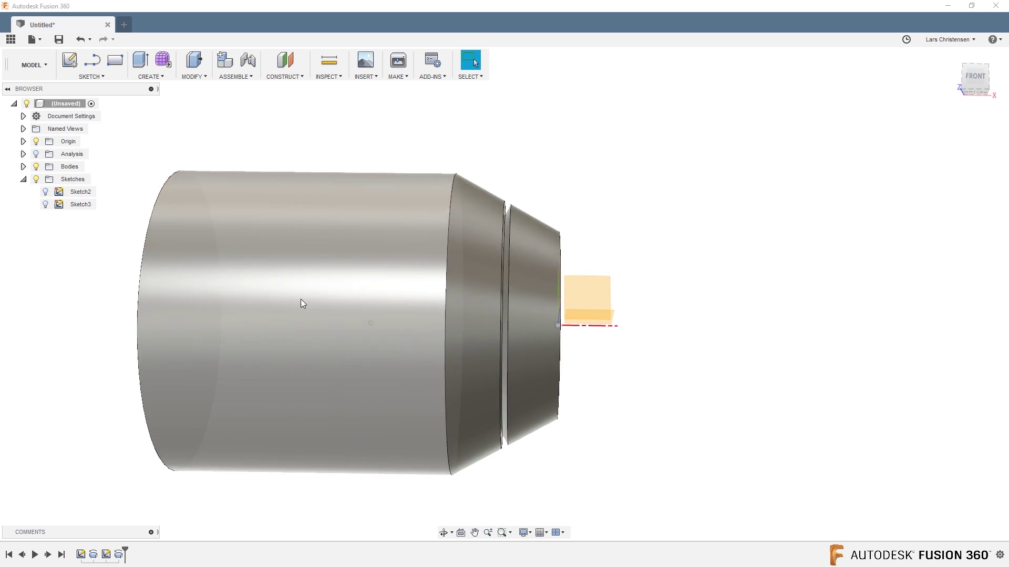
Orbit the grooved part to an angled view and open the INSPECT menu
middle_click_drag(639, 216, 658, 213, "shift")
middle_click_drag(497, 153, 287, 129, "shift")
left_click(322, 77)
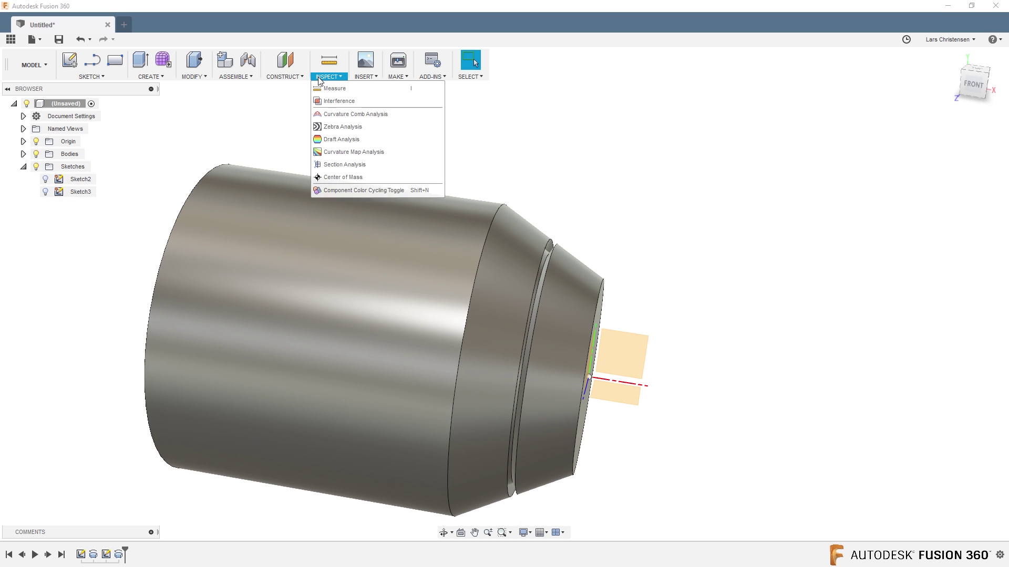
Add a Section Analysis through the front plane and zoom in on the groove from the front
left_click(324, 164)
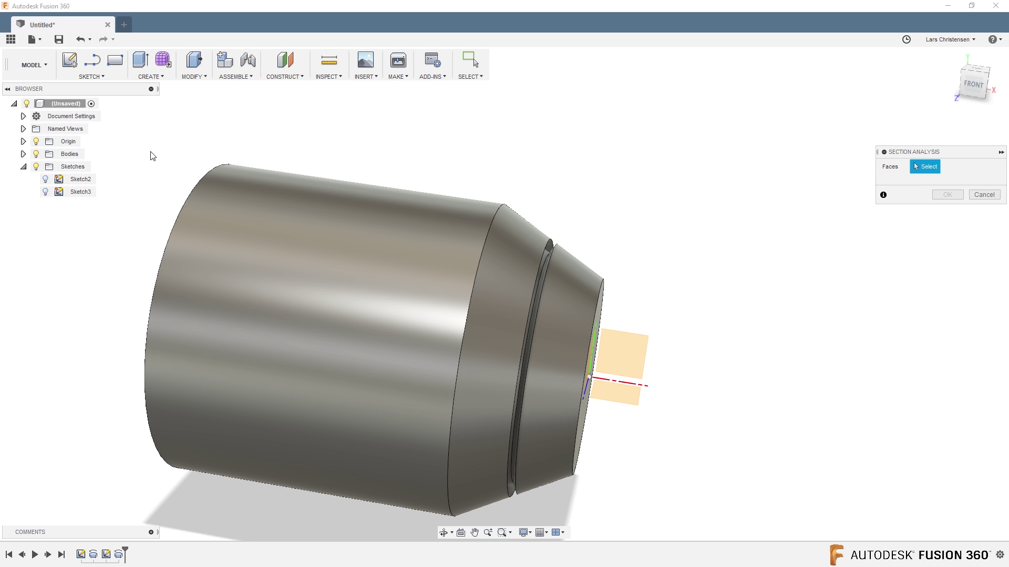
left_click(632, 348)
left_click(946, 282)
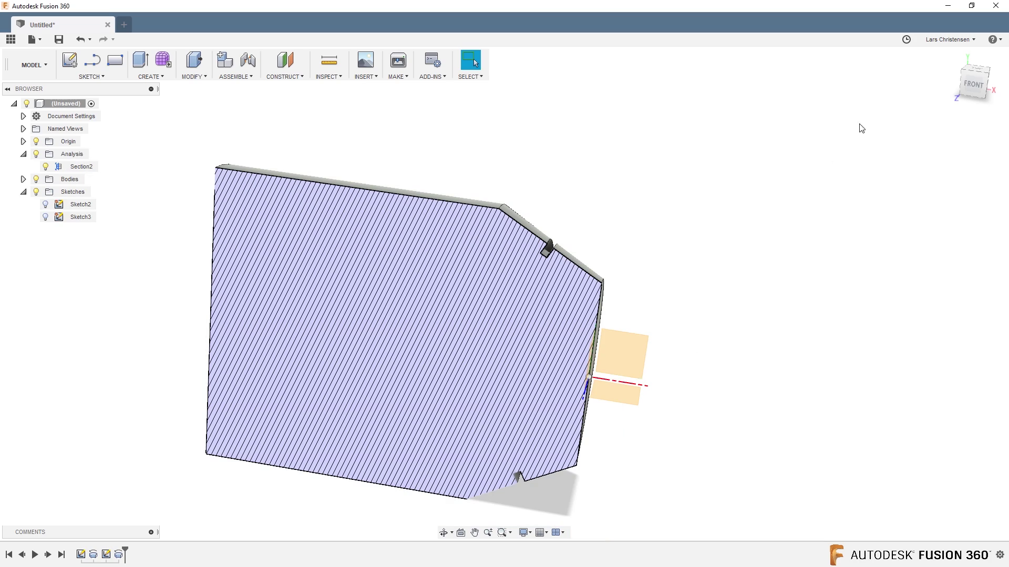
left_click(970, 86)
scroll(508, 263, "up", 5)
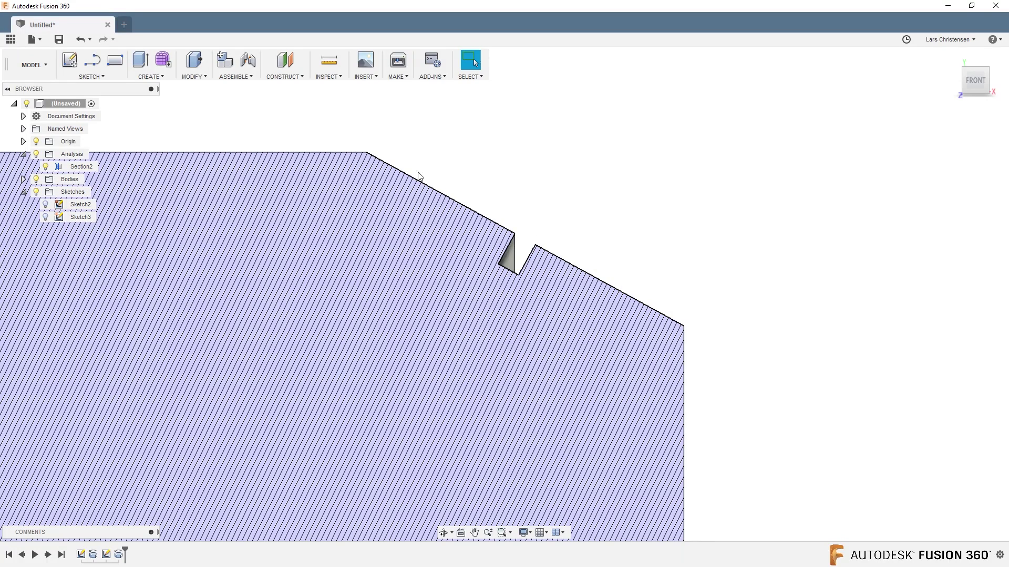
Zoom out to see the whole hatched section with the groove in both tapered edges
scroll(538, 193, "down", 6)
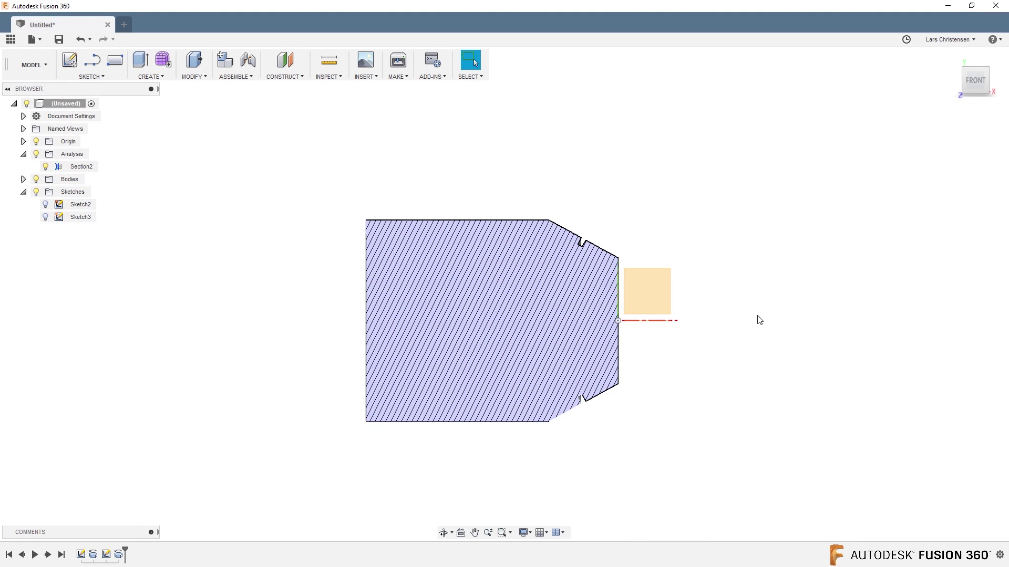